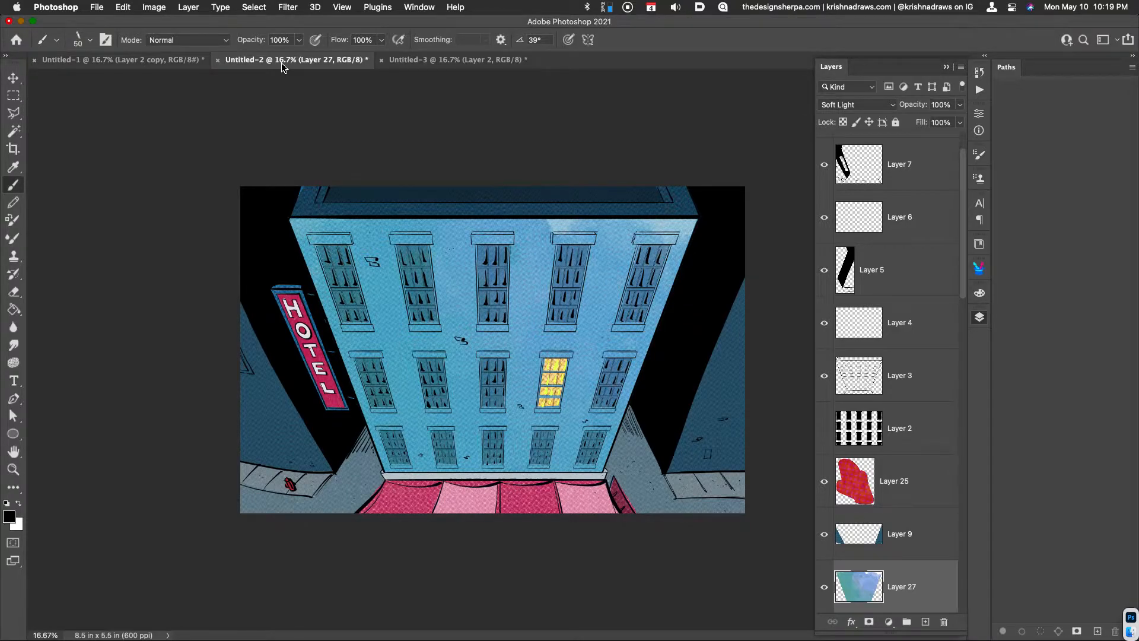
Step: Try to define the window drawing in Untitled-1 as a pattern named Window
click(196, 67)
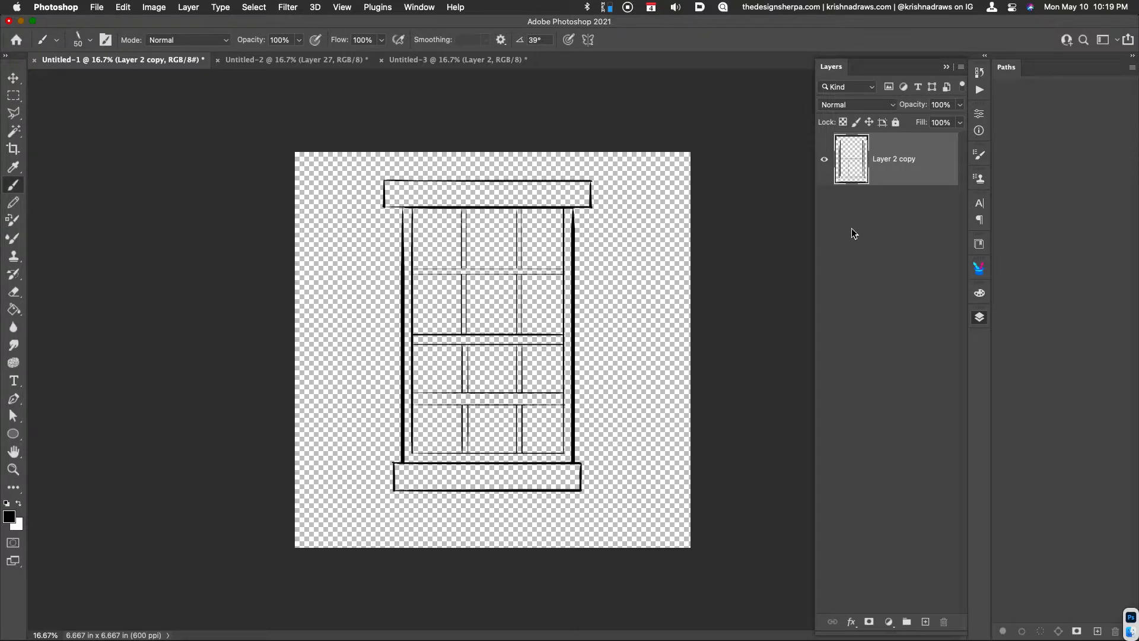
click(124, 8)
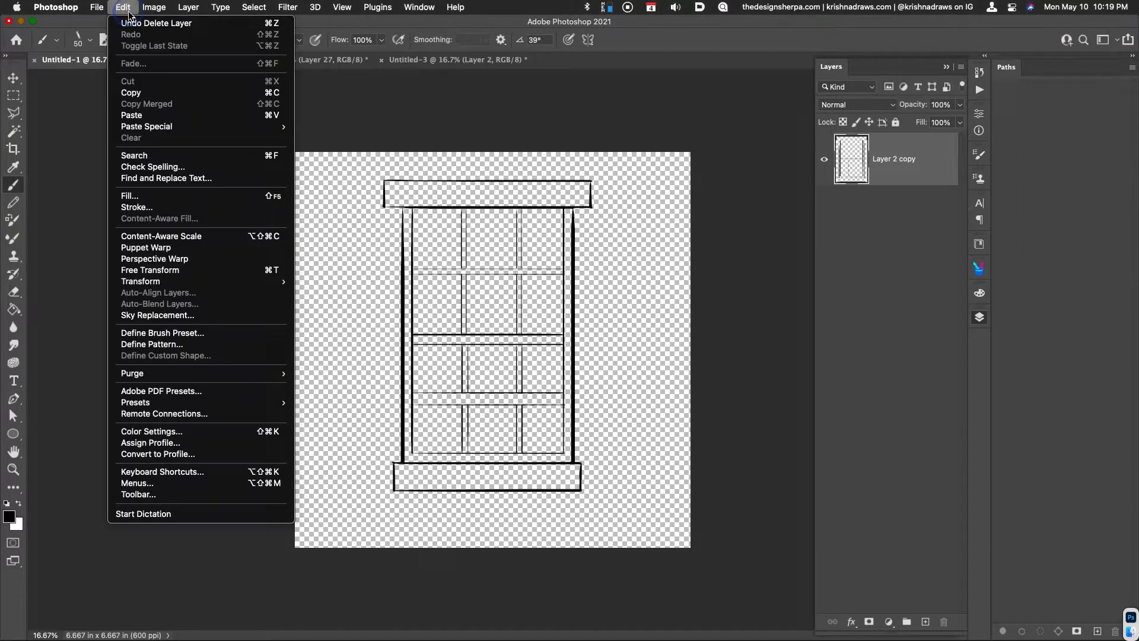
click(152, 344)
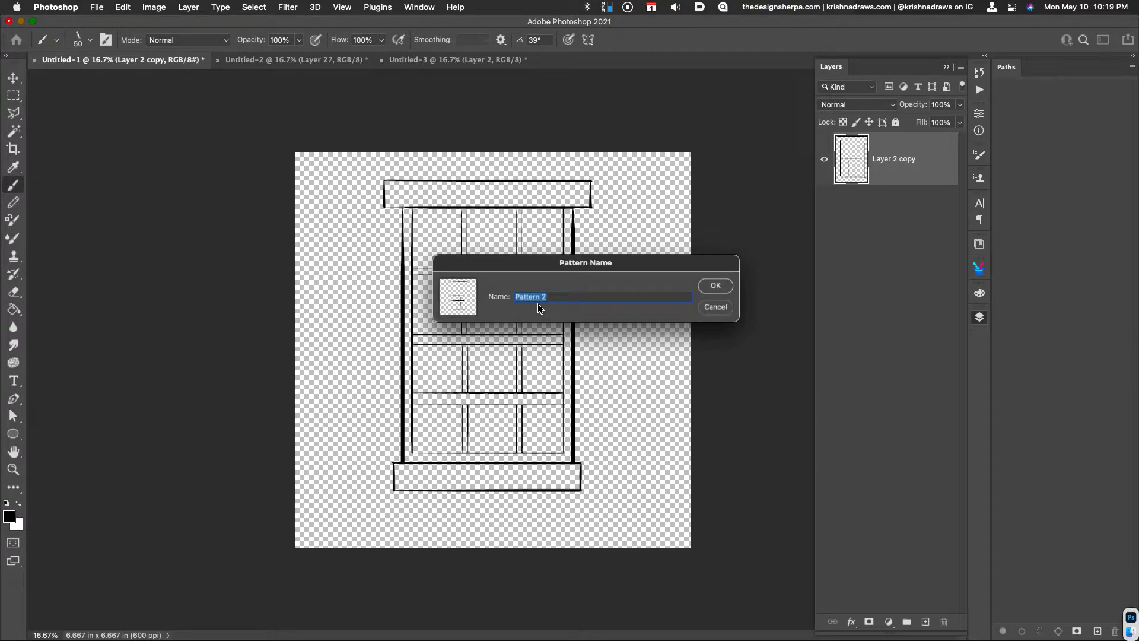
key(shift)
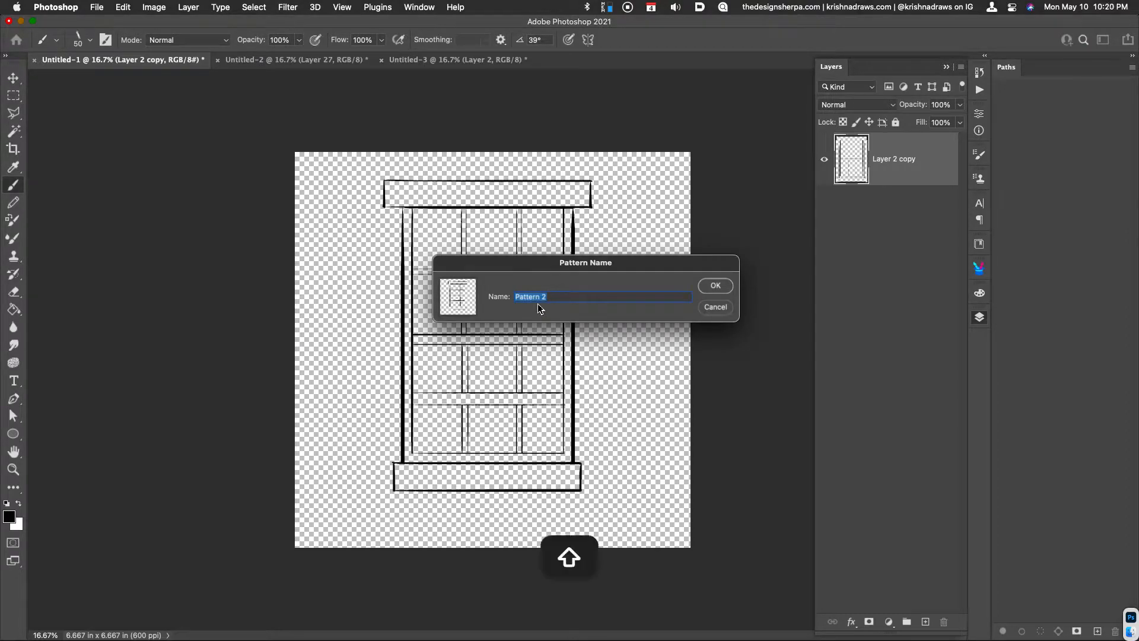
text(Window)
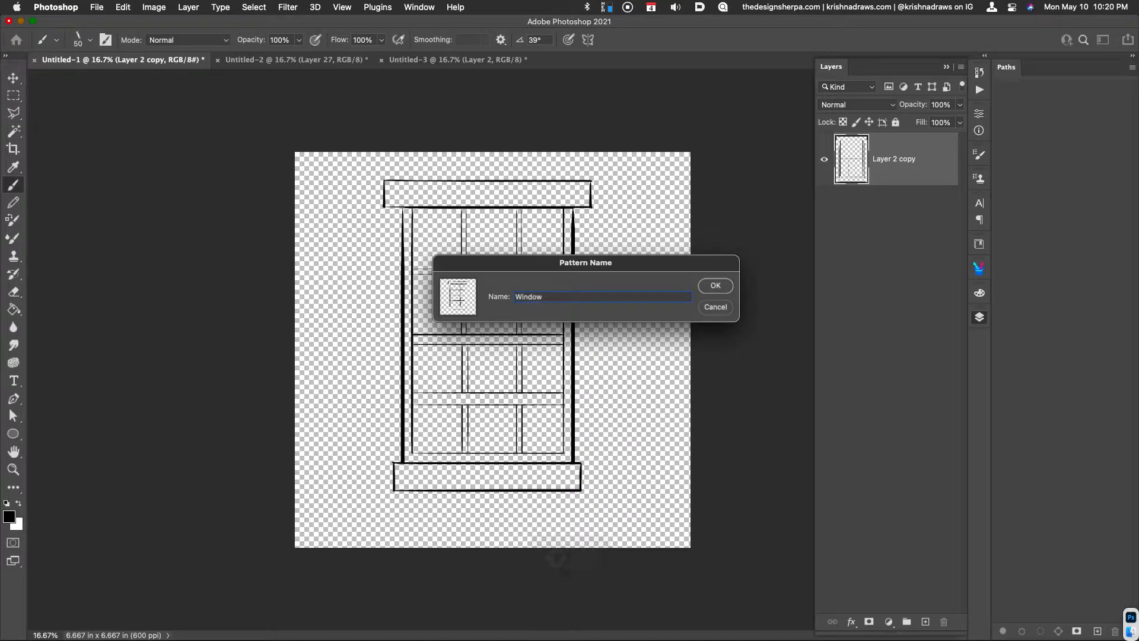
click(715, 307)
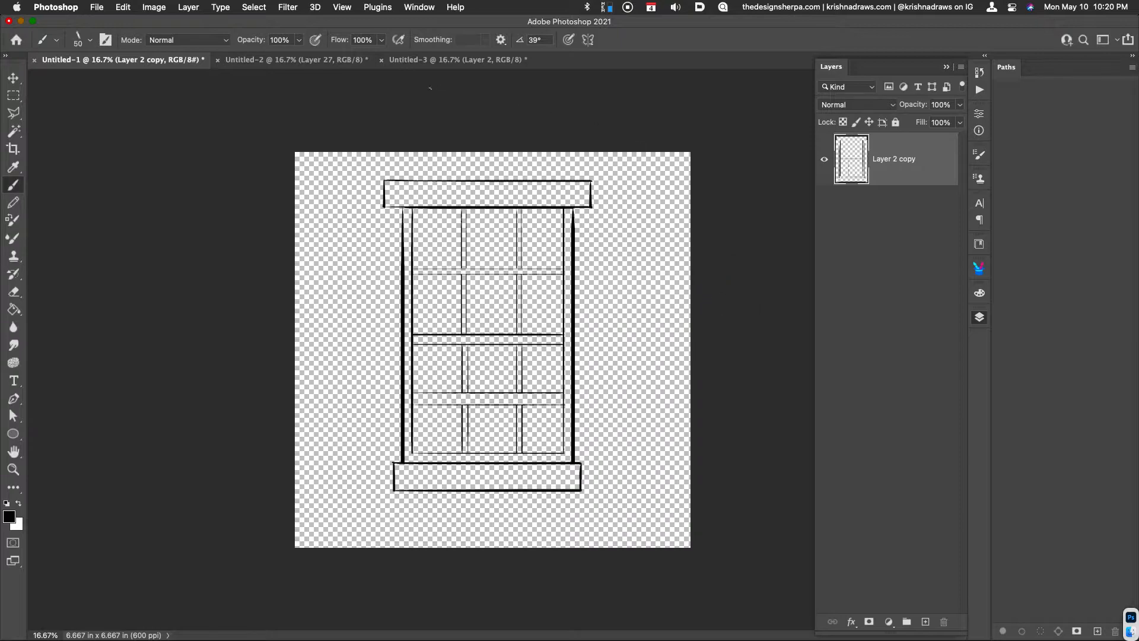
Step: Start a pattern fill of Layer 2 in Untitled-3 using the last window pattern with the Brick Fill script
click(403, 60)
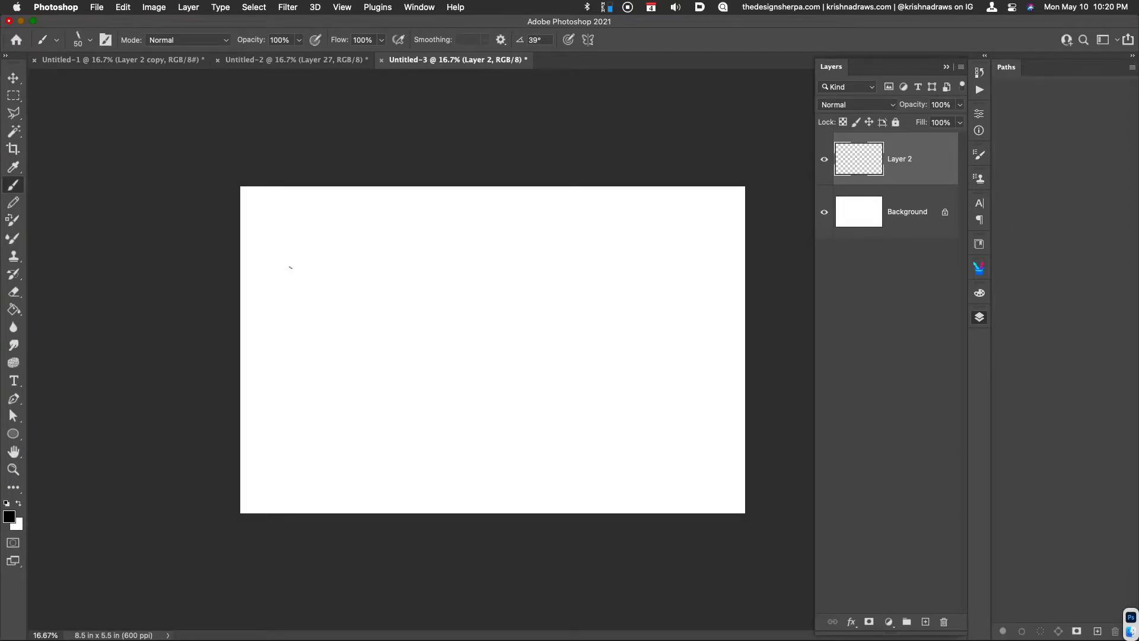
click(123, 7)
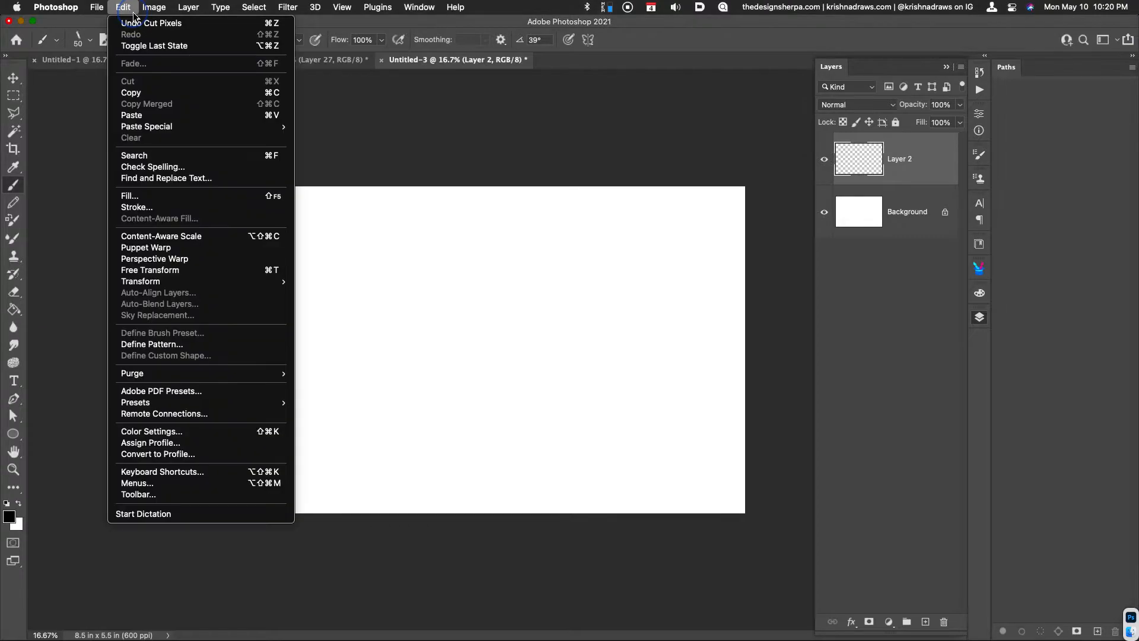
click(223, 202)
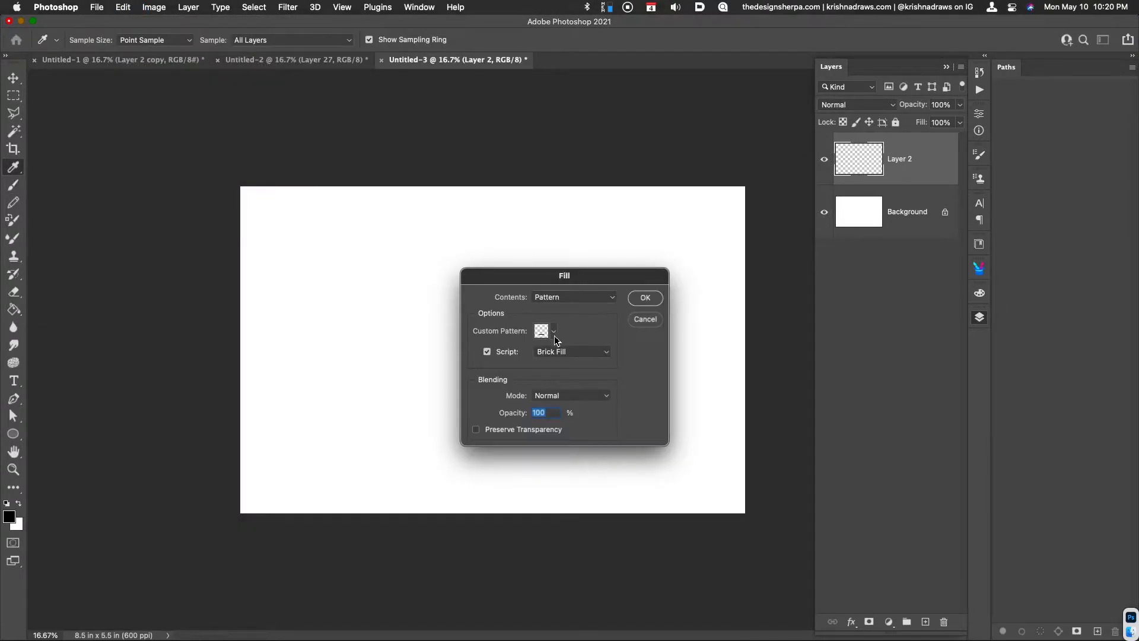
click(554, 332)
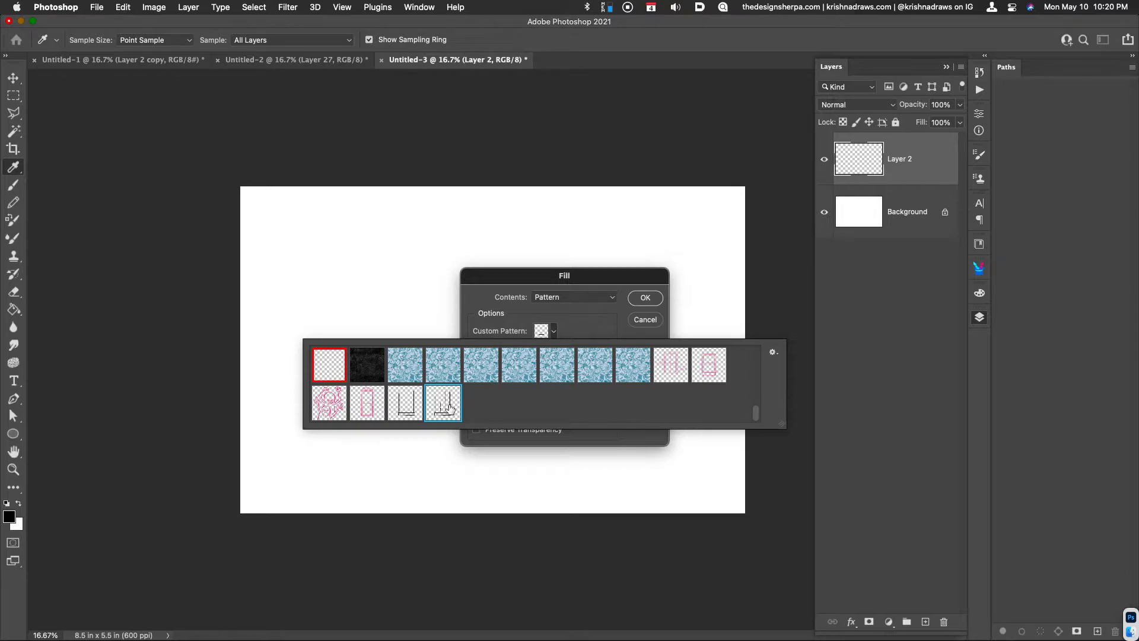
click(617, 322)
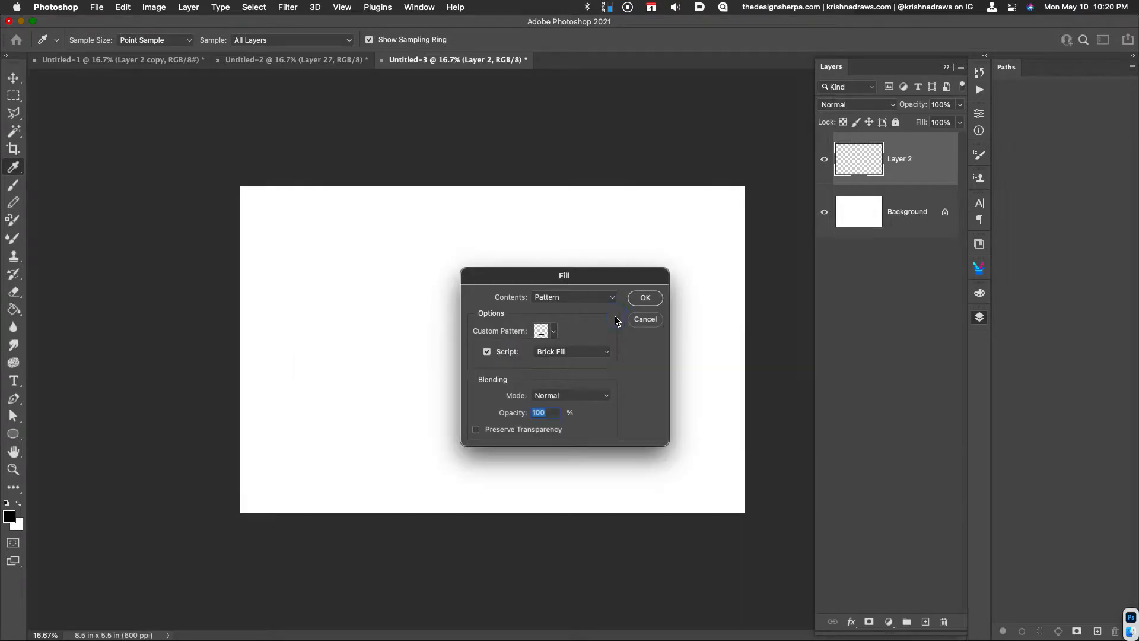
click(553, 331)
click(772, 354)
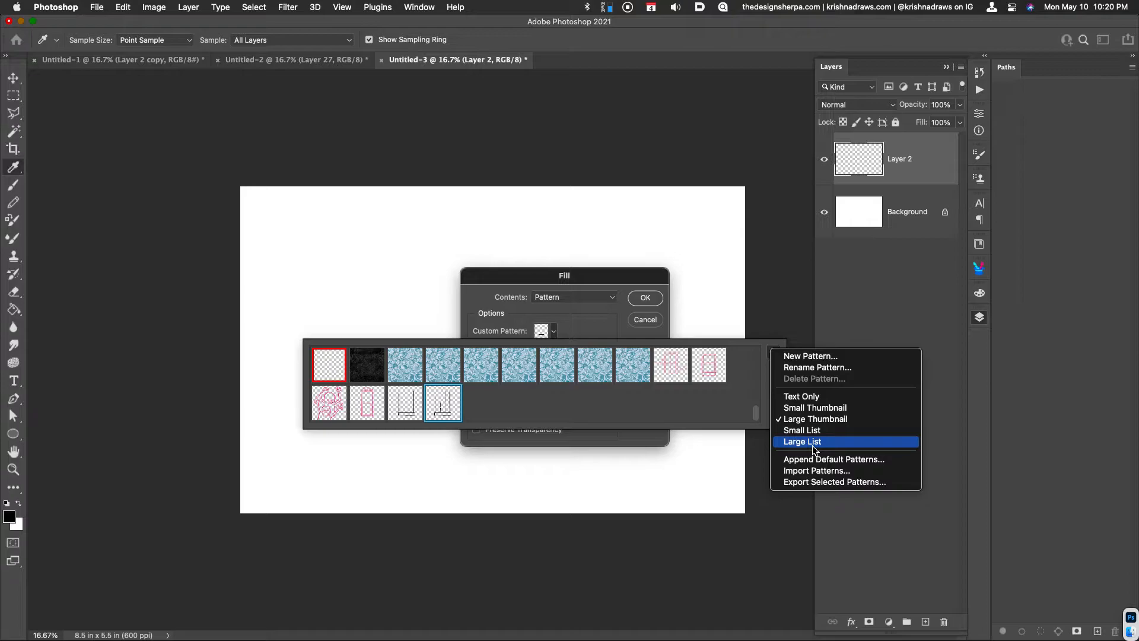
click(792, 420)
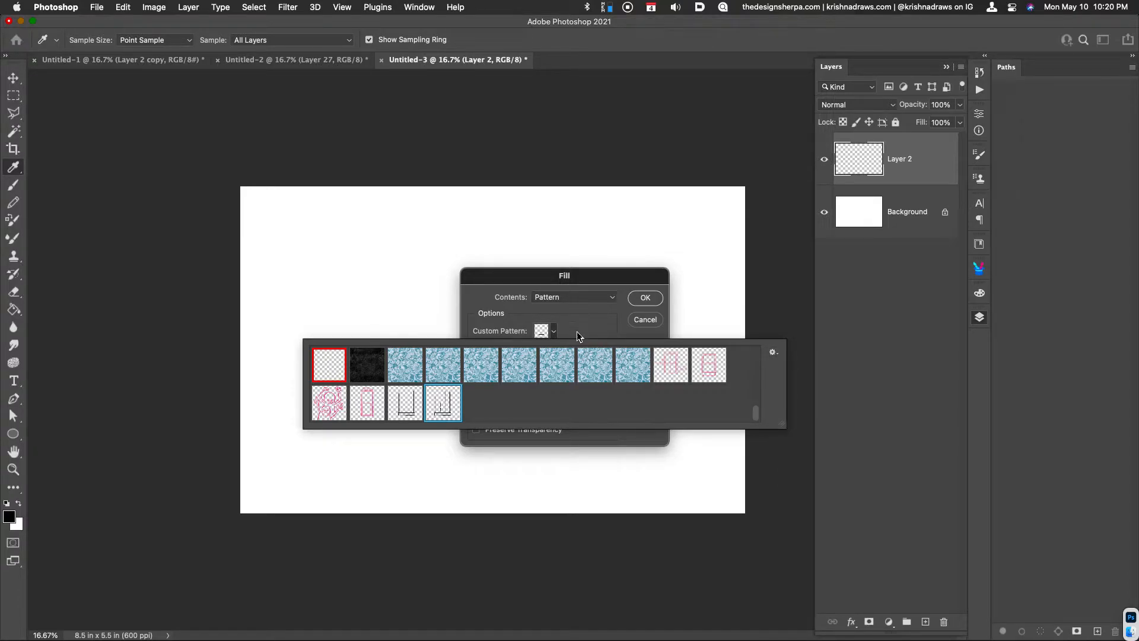
click(443, 396)
click(595, 325)
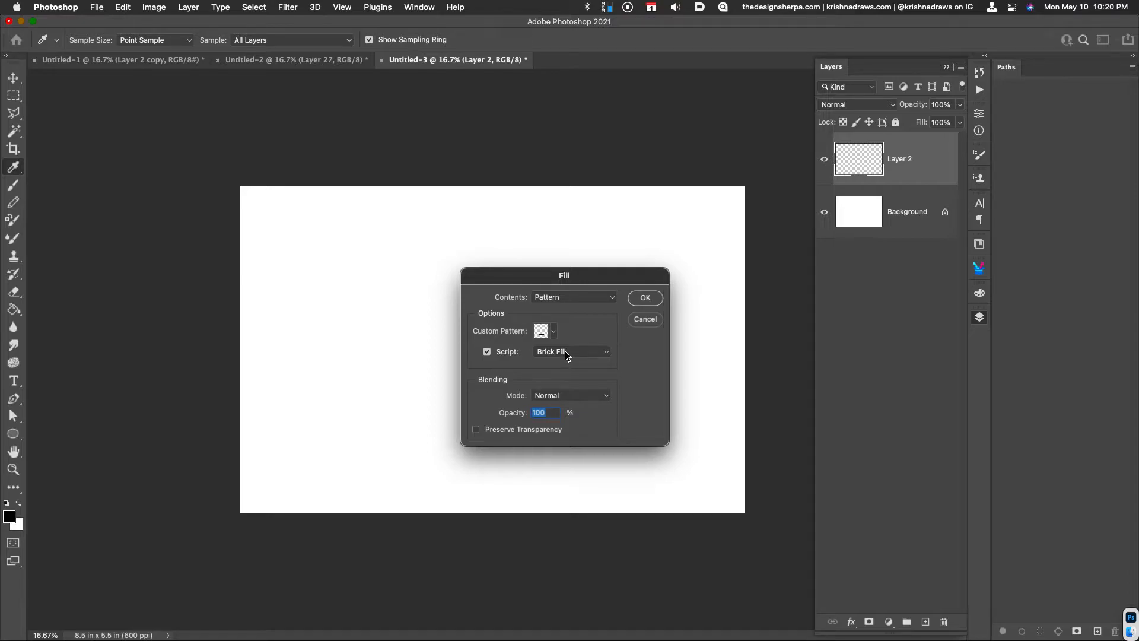
click(644, 298)
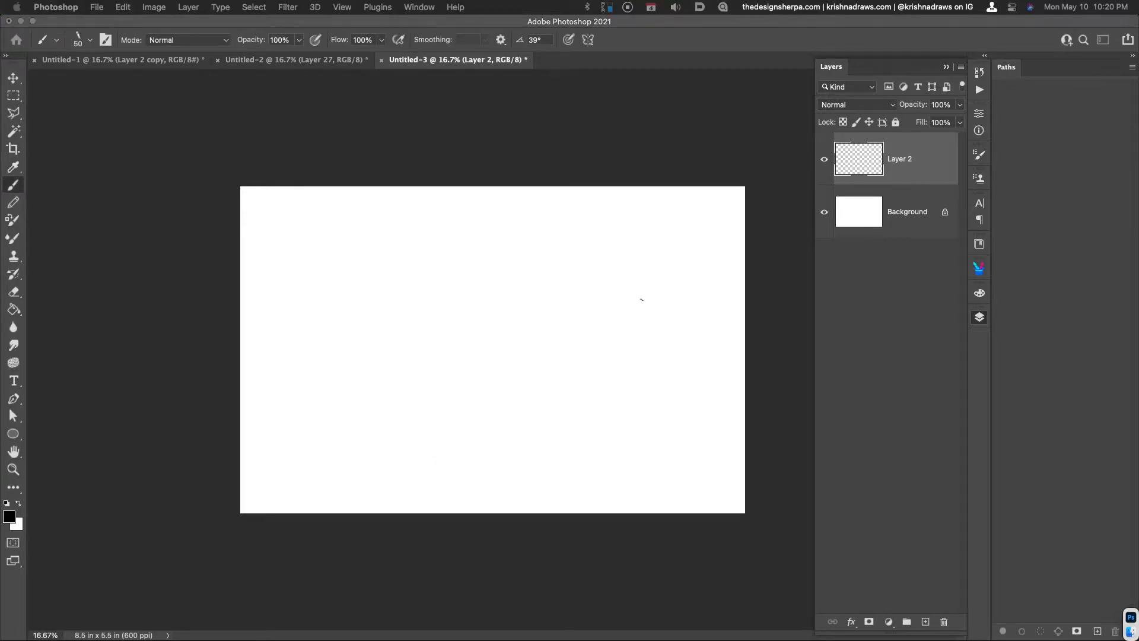
Step: Try filling the layer with the Default Brick Fill preset and undo that fill
drag(463, 153, 422, 201)
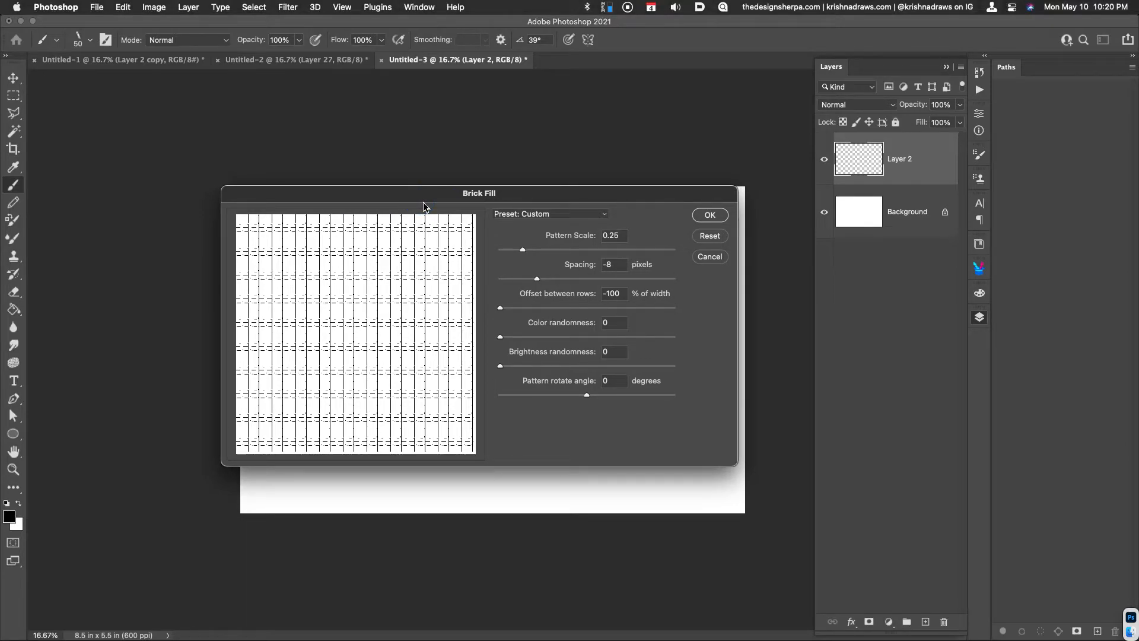
click(535, 215)
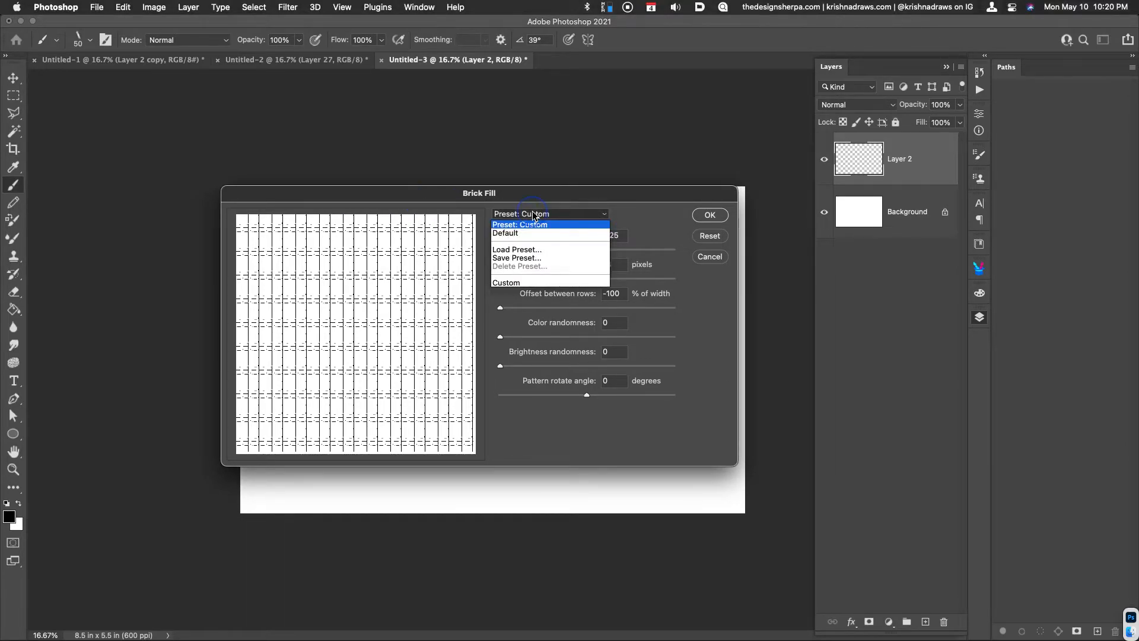
click(529, 234)
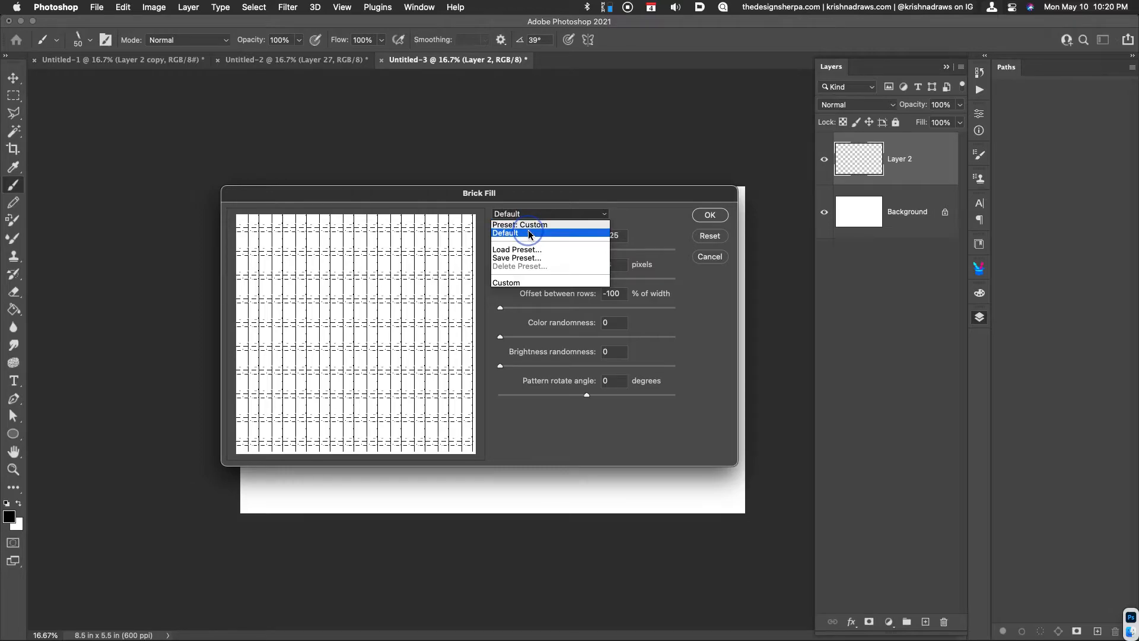
click(529, 233)
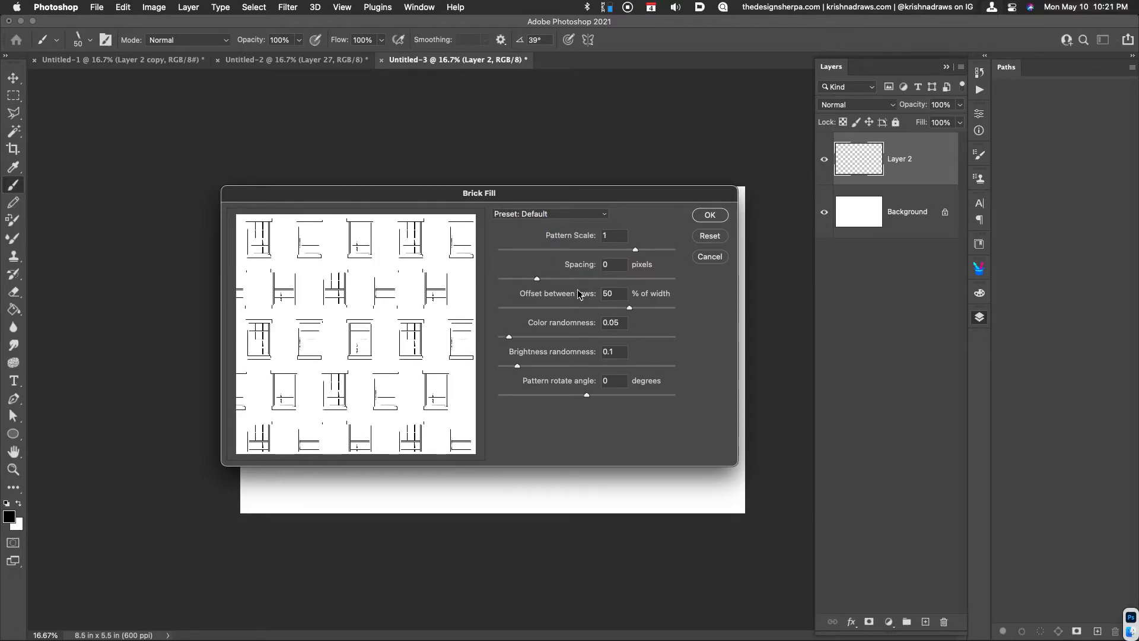
click(710, 215)
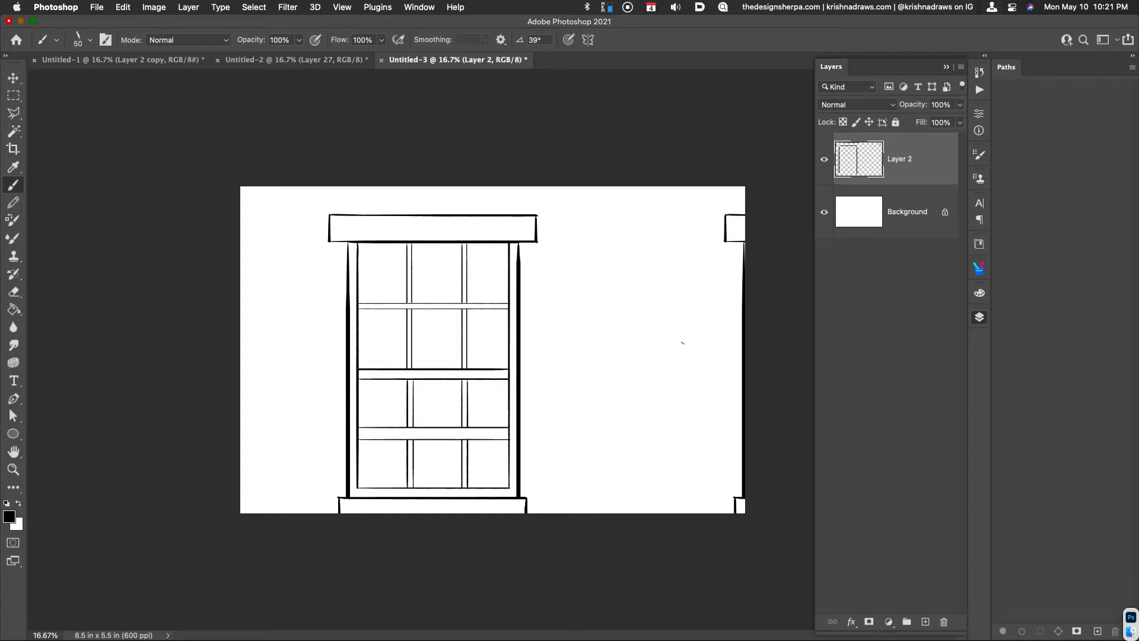
key(super+z)
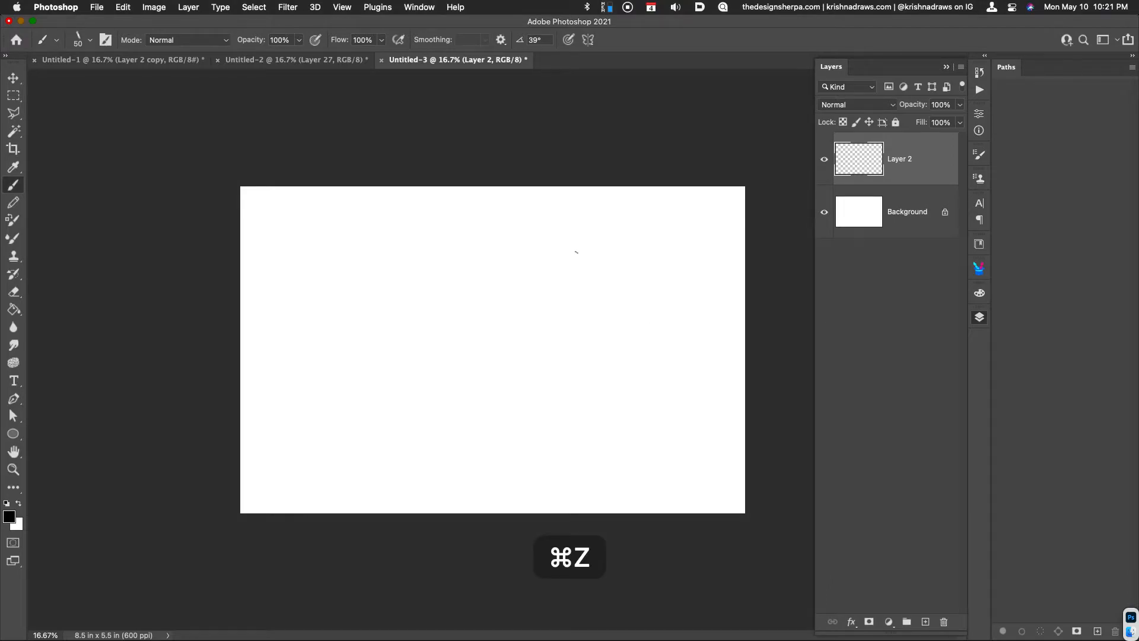
Step: Brick-fill Layer 2 with the window pattern at scale 0.25, row offset -100%, and color and brightness randomness 0
click(122, 8)
click(207, 197)
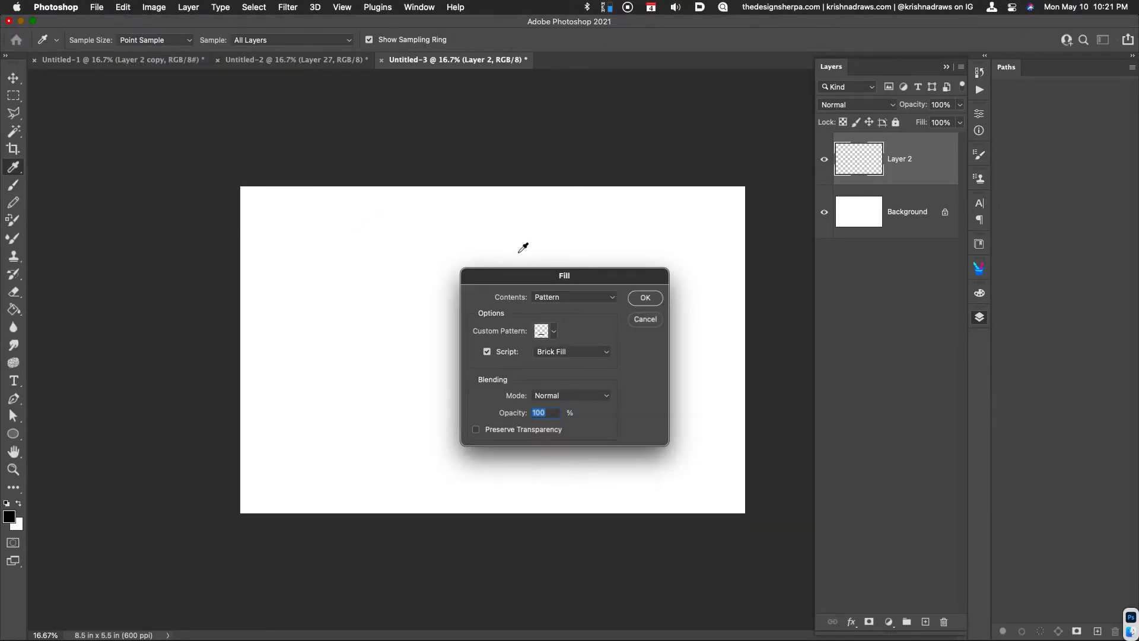
click(642, 299)
key(b)
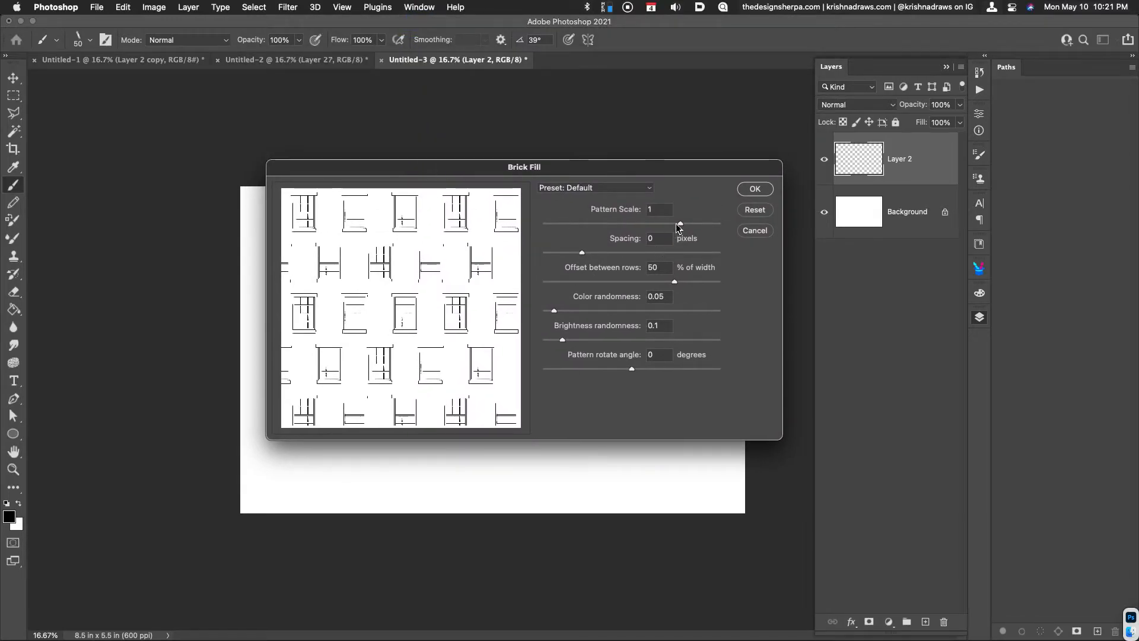
drag(680, 225, 569, 238)
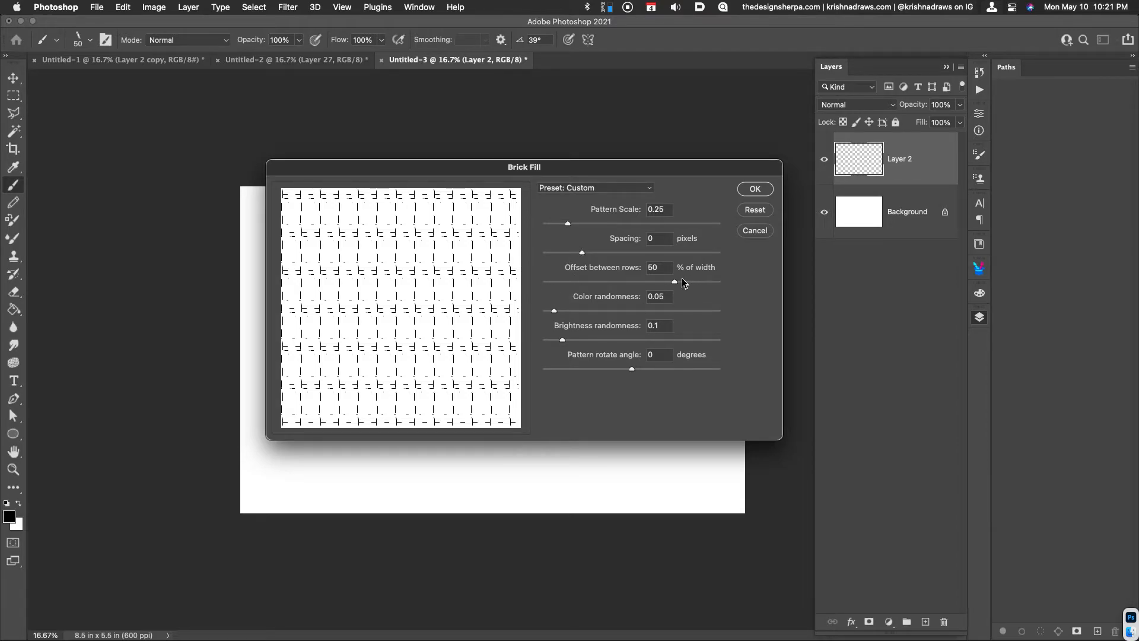
drag(673, 282, 518, 287)
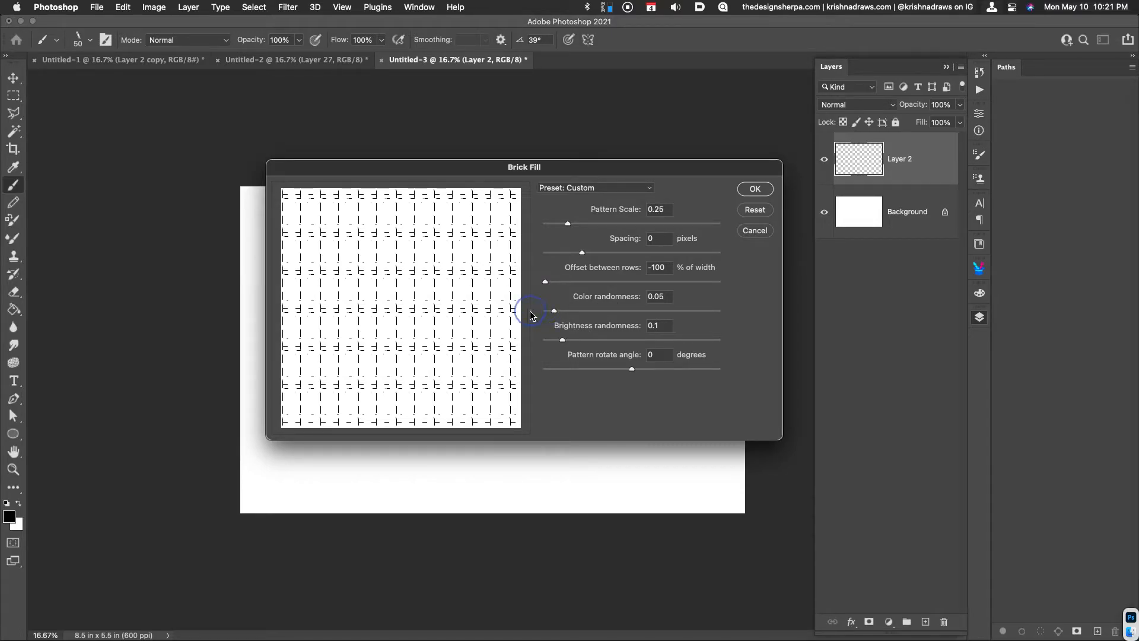
drag(554, 310, 542, 341)
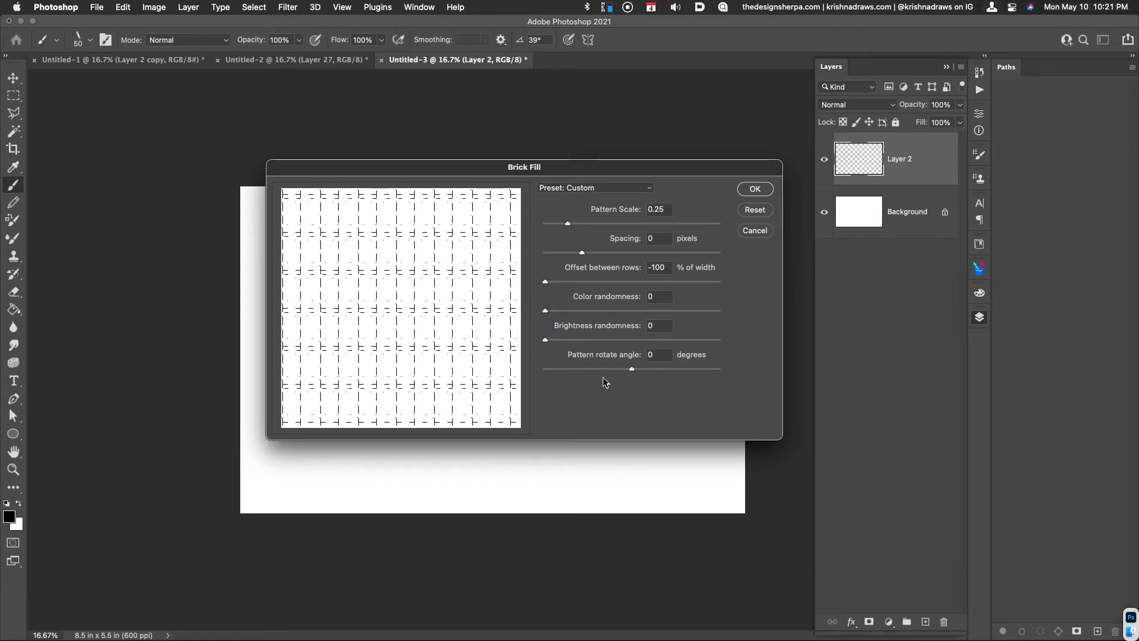
click(753, 188)
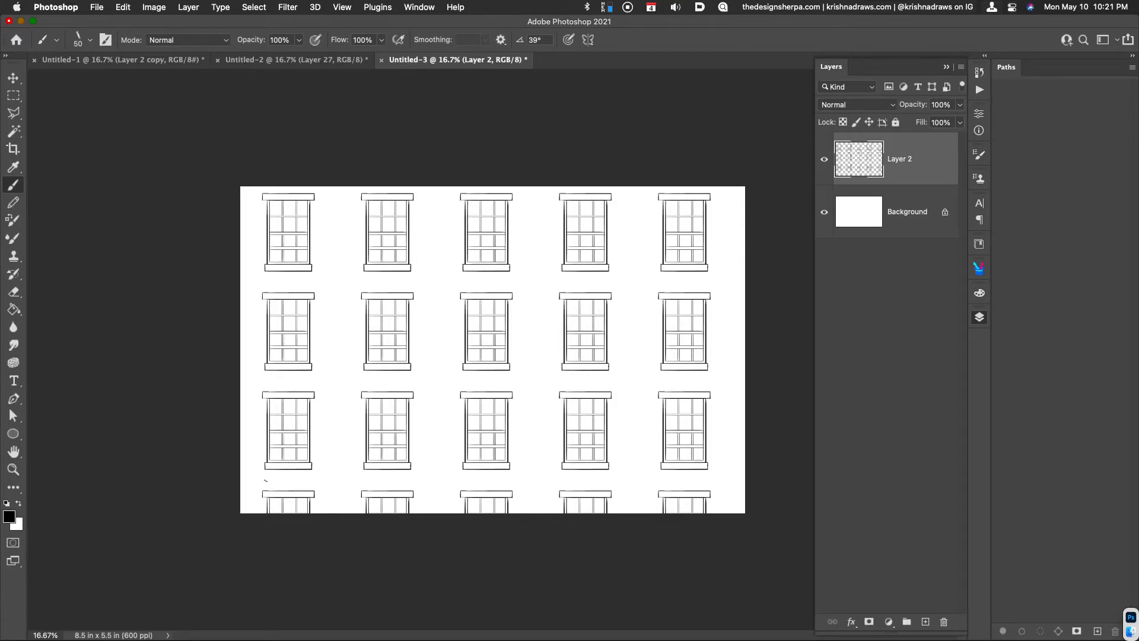
Step: Cut away the partial bottom row of windows so only the three complete rows remain
key(m)
drag(249, 479, 771, 569)
key(super+x)
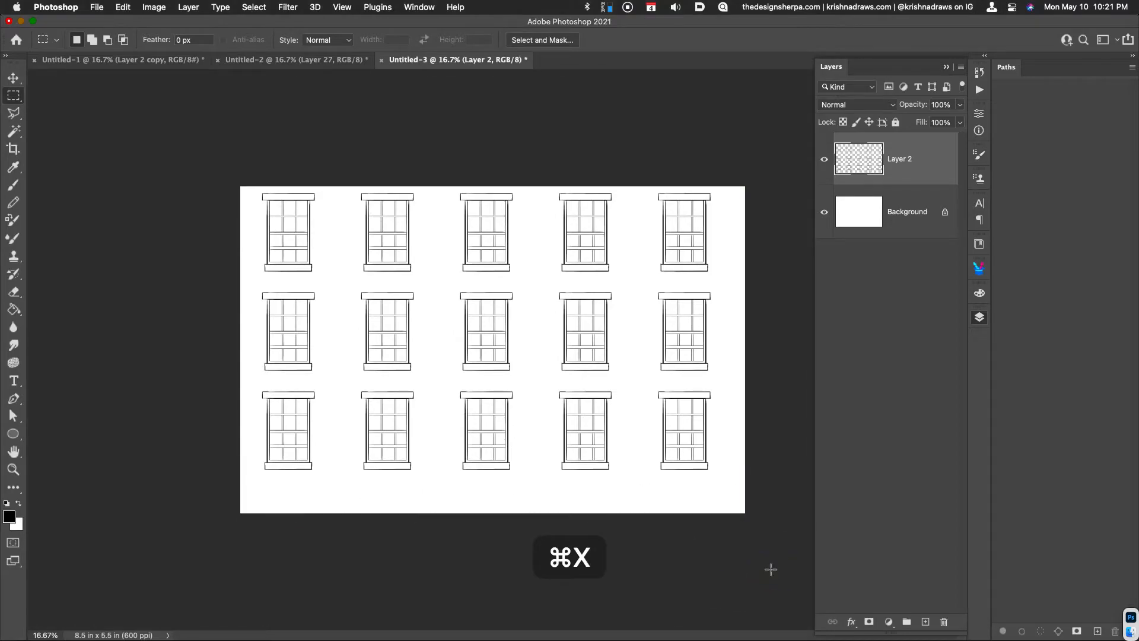
Step: Scale the grid of windows down slightly, leaving white margin around it for the building outline
key(super+t)
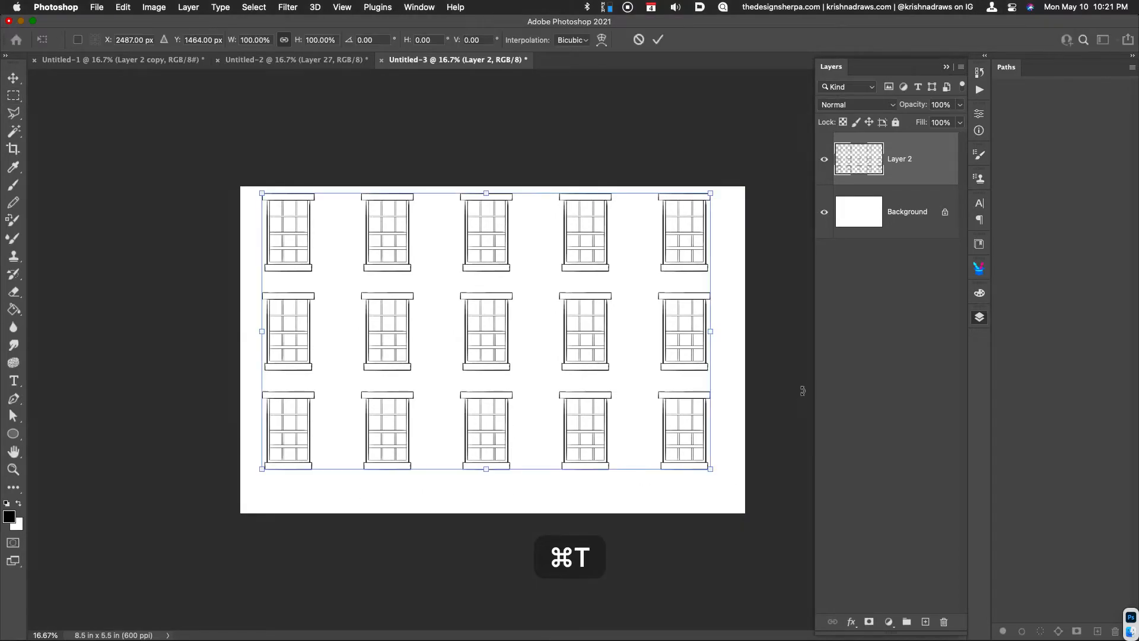
drag(710, 468, 658, 449)
key(Return)
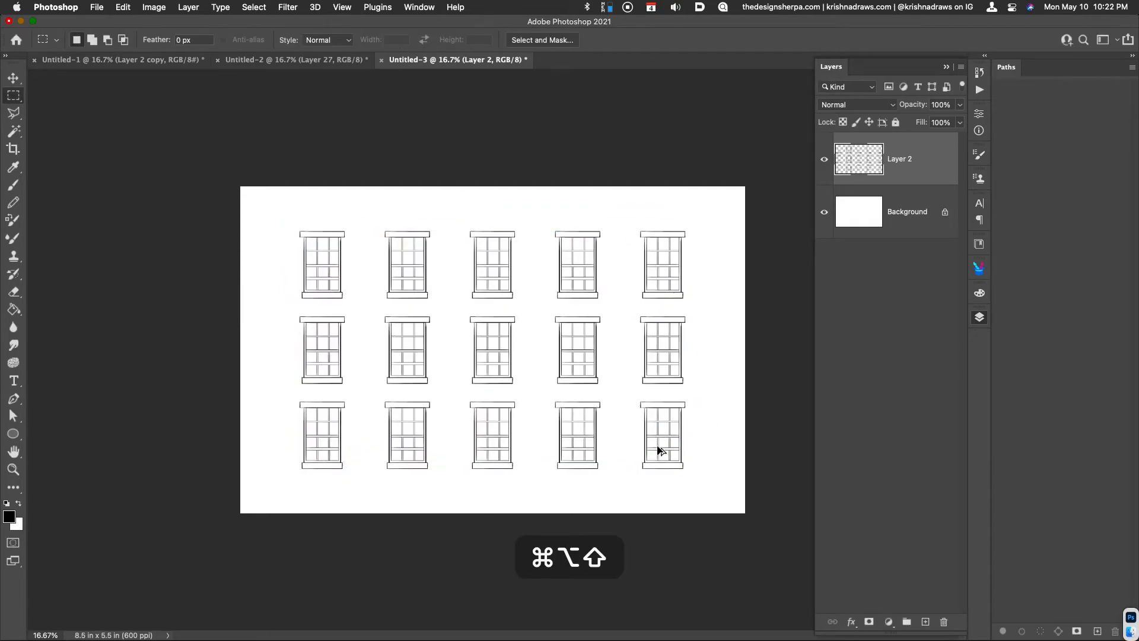
Step: Add a new layer and brush a straight-edged rectangular building outline around the window grid
key(super+alt+shift+n)
key(b)
mouse_move(288, 224)
mouse_down()
mouse_move(289, 472)
mouse_move(696, 451)
mouse_move(698, 471)
mouse_move(692, 219)
mouse_move(507, 192)
mouse_move(288, 220)
mouse_up()
click(695, 472)
Step: Brush a narrow ledge along the building's base and a matching narrow cornice along its top edge
drag(284, 479, 701, 475)
click(700, 473)
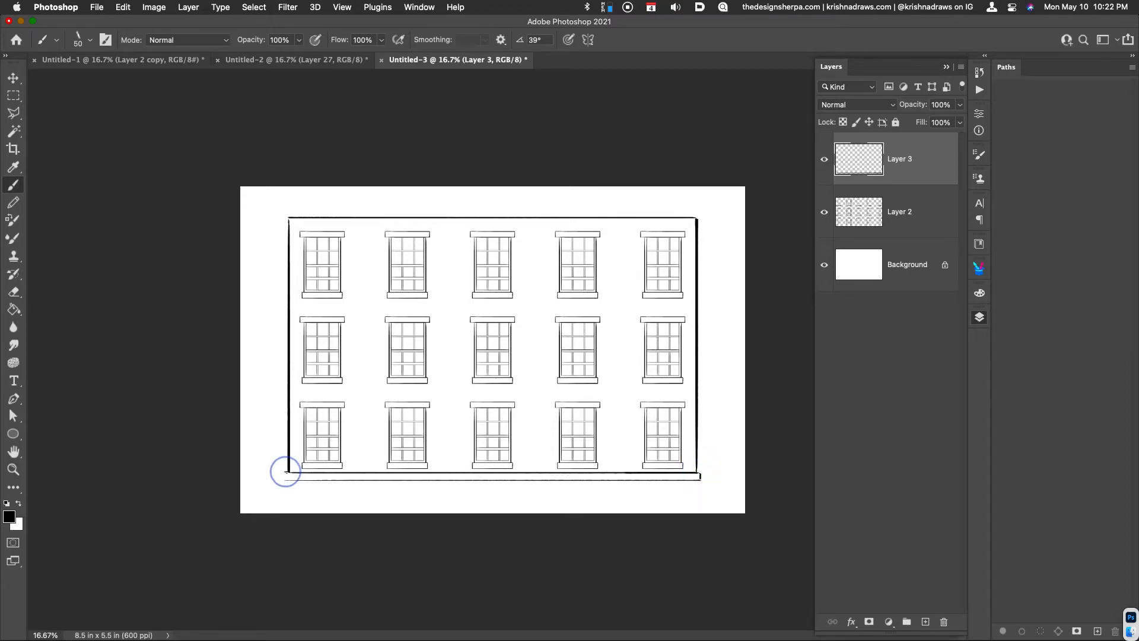
drag(285, 469, 286, 478)
mouse_move(284, 218)
mouse_down()
mouse_move(283, 209)
mouse_move(637, 183)
mouse_move(702, 183)
mouse_move(701, 218)
mouse_up()
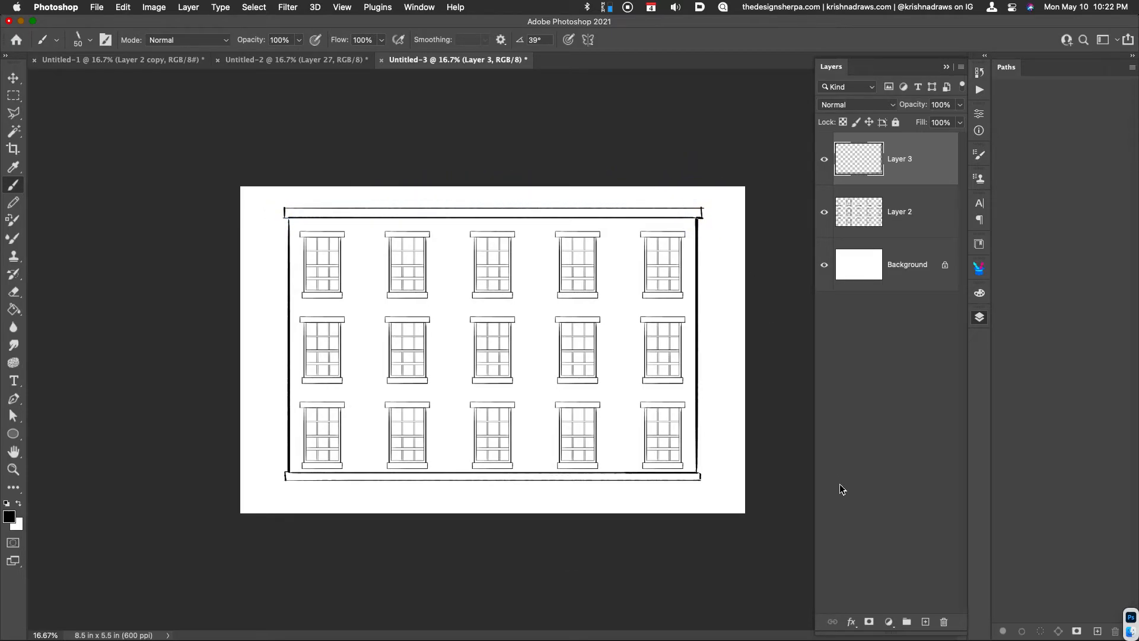
Step: Merge the building outline layer down into the window grid layer so the whole facade sits on one layer
key(super+e)
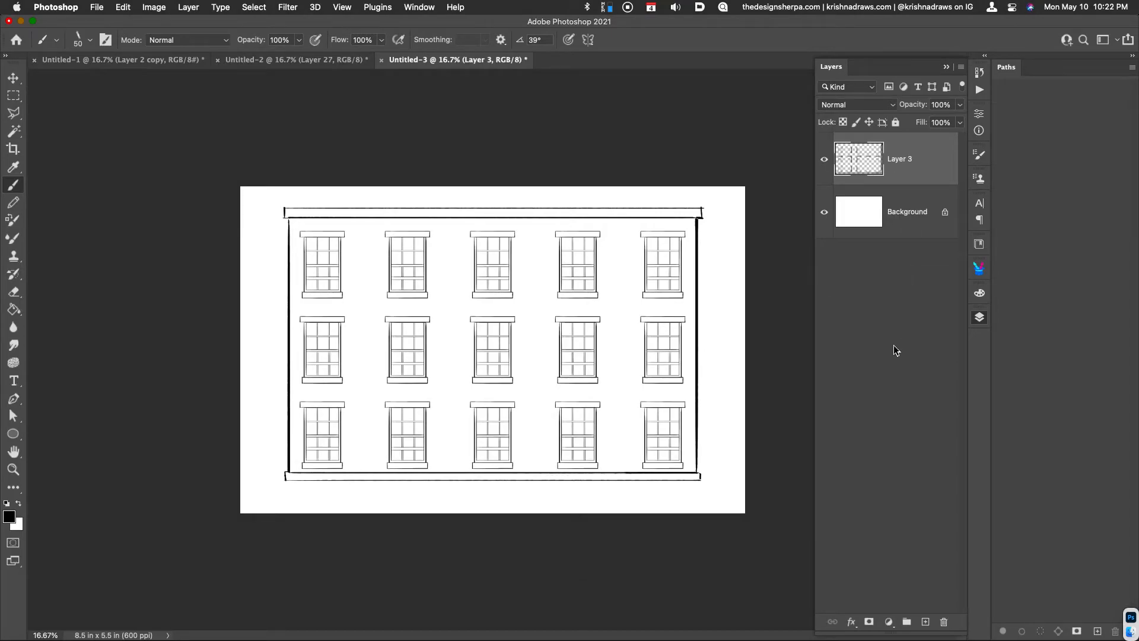
Step: Try a perspective transform that makes the building's right edge taller so the facade recedes toward the left, and undo it
key(super)
key(super+t)
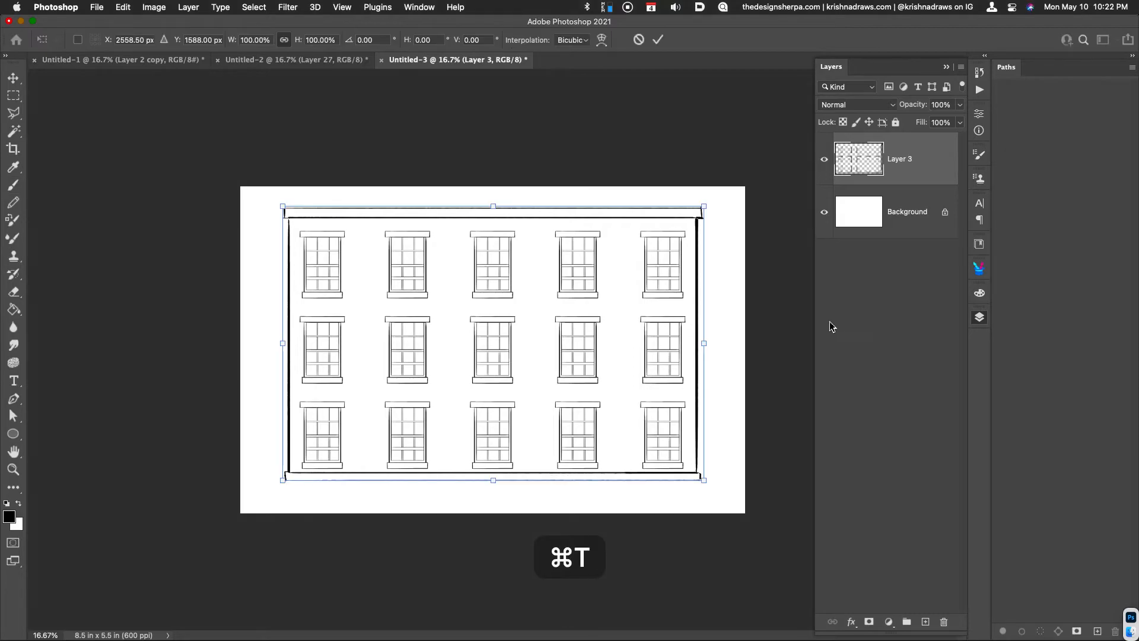
right_click(692, 353)
click(712, 412)
drag(704, 482, 727, 528)
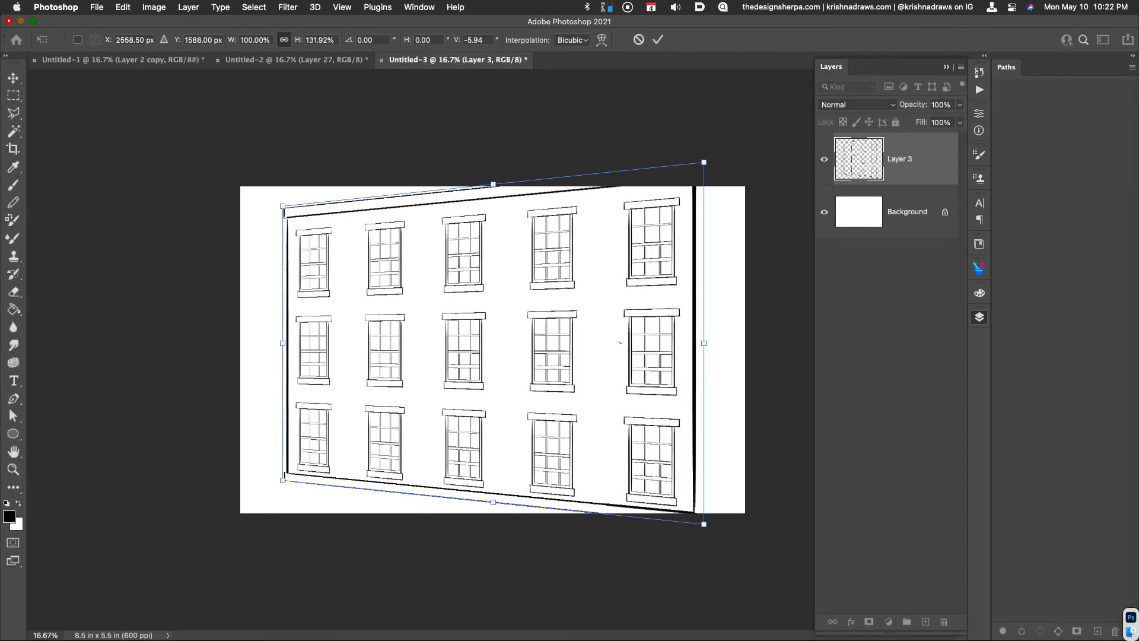
key(Return)
key(b)
key(ctrl+z)
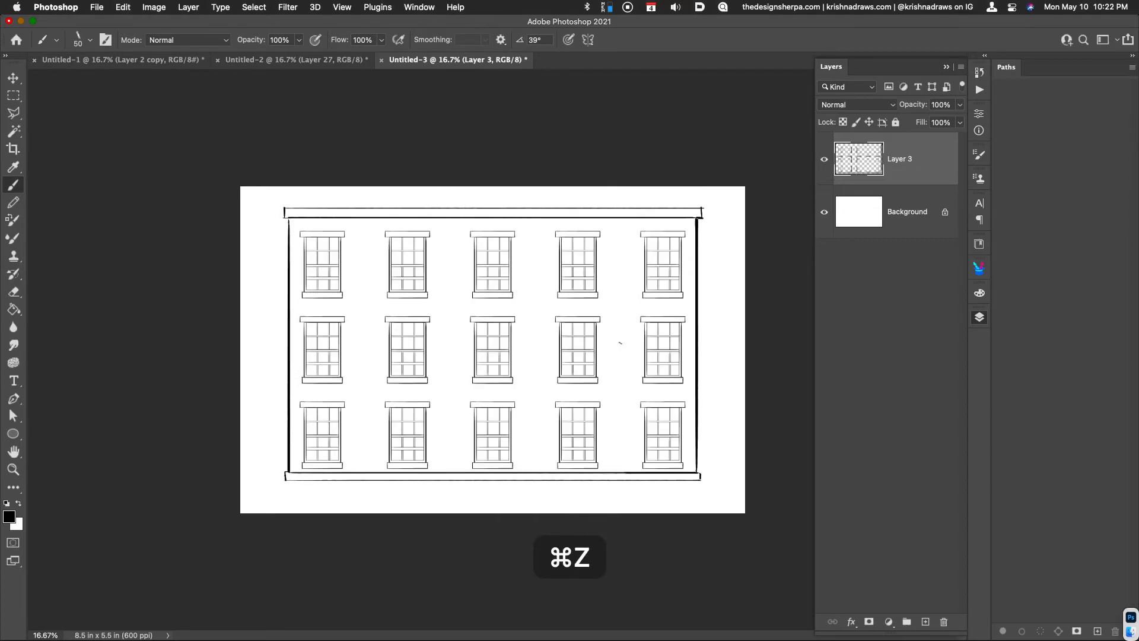
Step: Try a perspective transform that widens the building's base symmetrically for a view from below, and cancel it
key(ctrl+t)
right_click(616, 350)
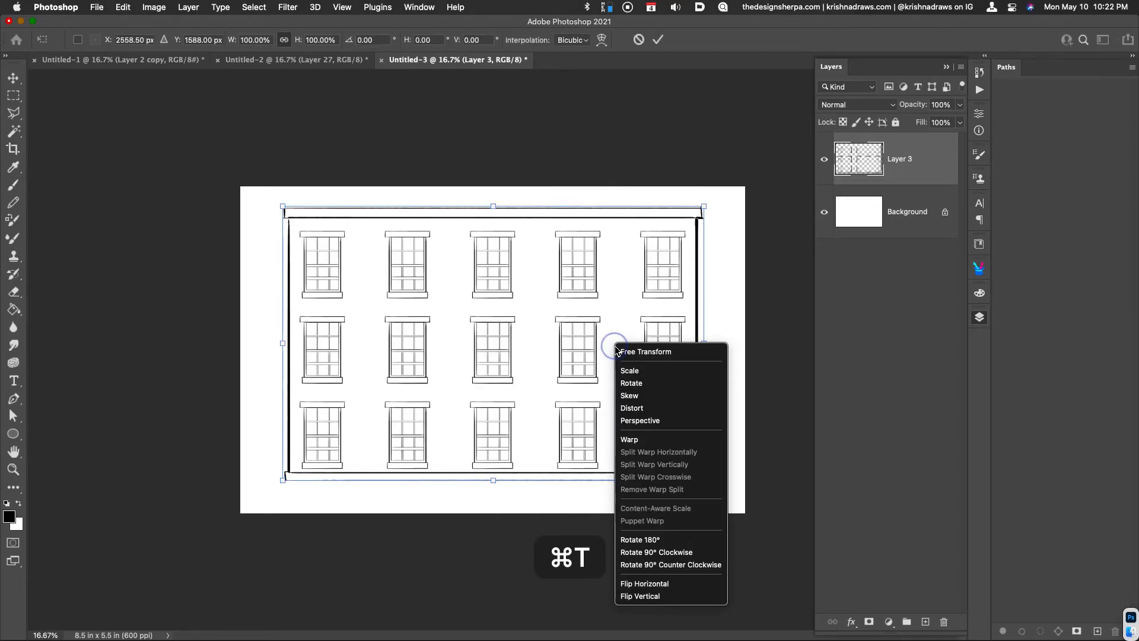
click(662, 424)
drag(704, 480, 784, 481)
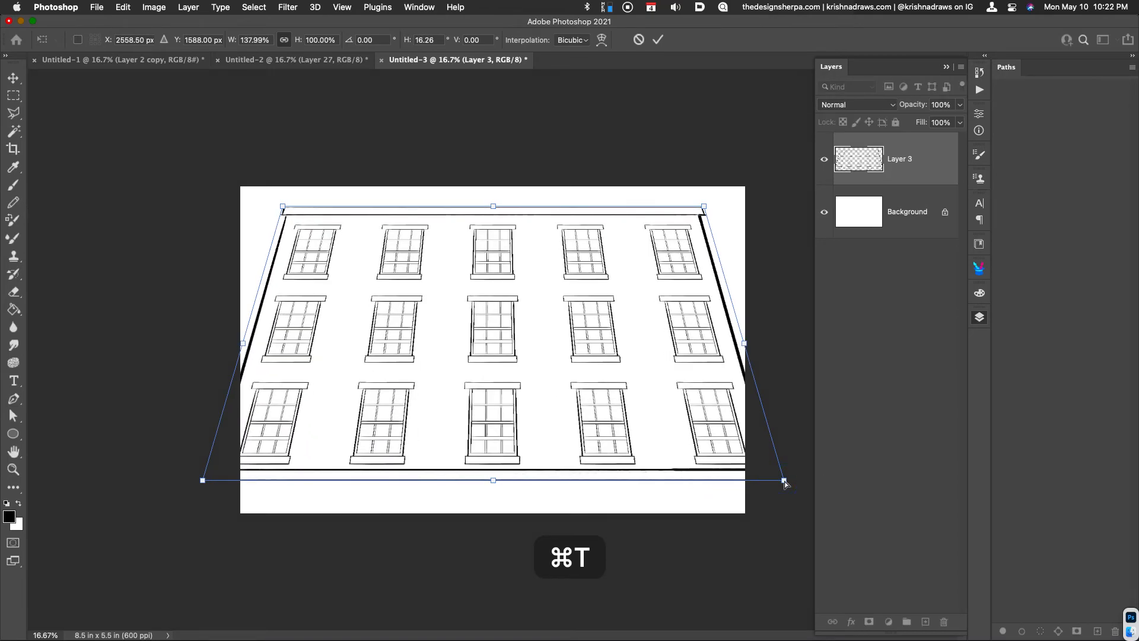
key(Escape)
Step: Try a perspective transform that narrows the building's base symmetrically for a view from above, and undo it
key(super+t)
right_click(681, 446)
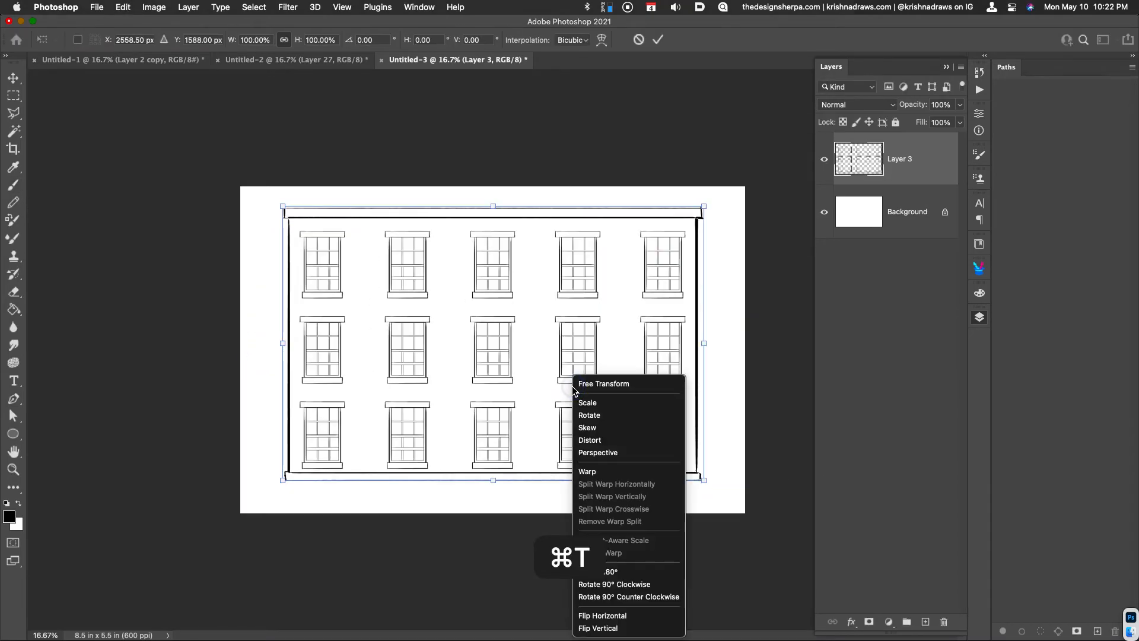
click(617, 451)
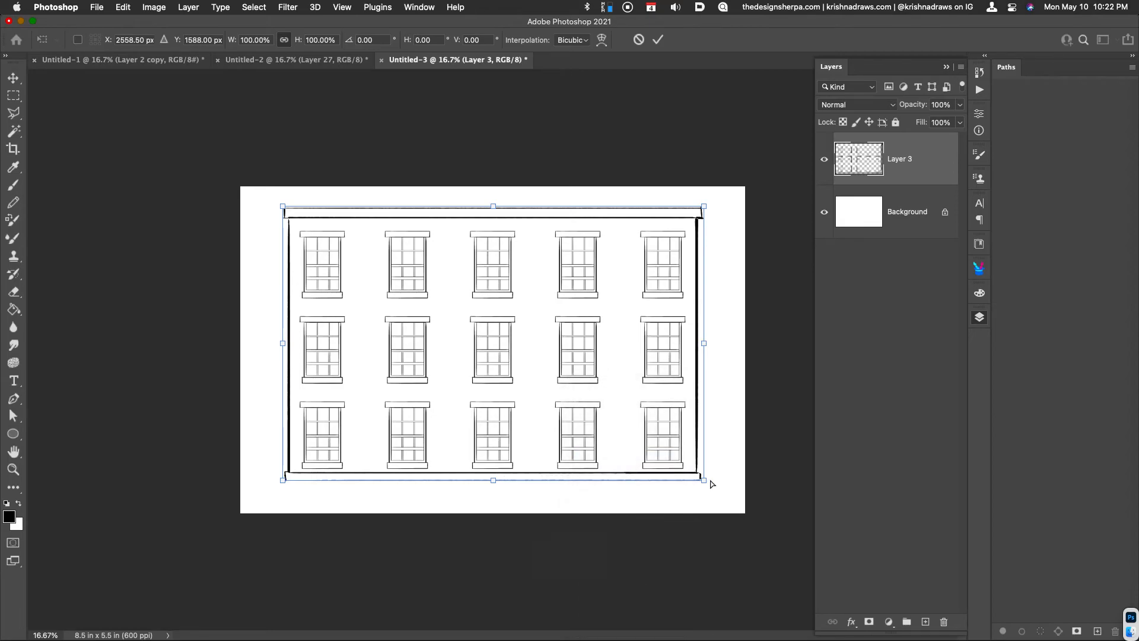
drag(704, 483, 634, 480)
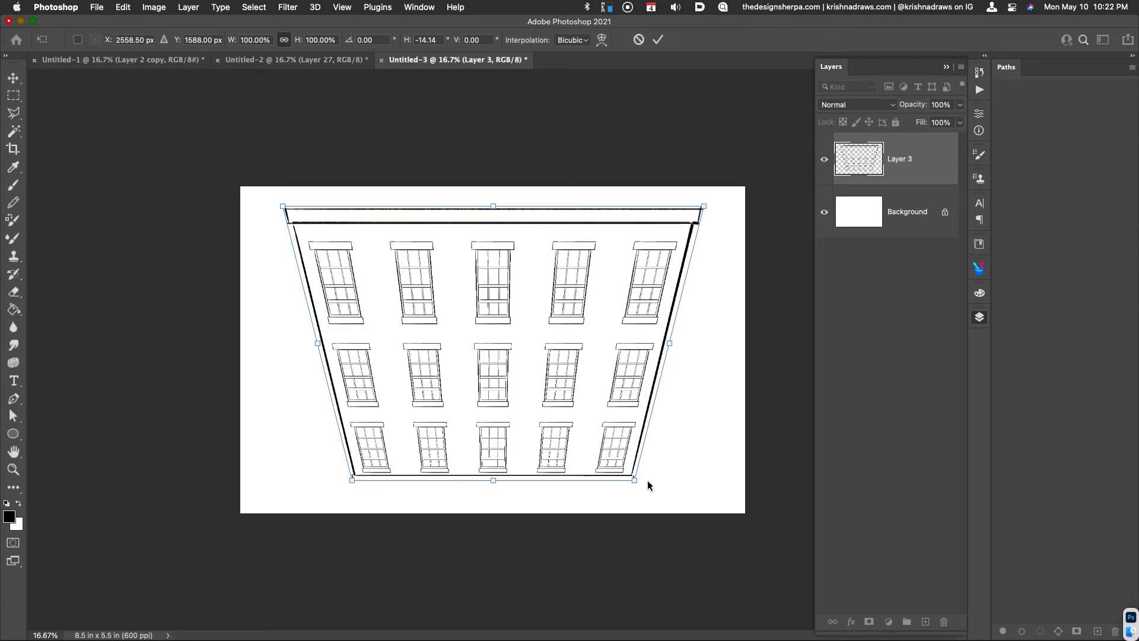
key(super+z)
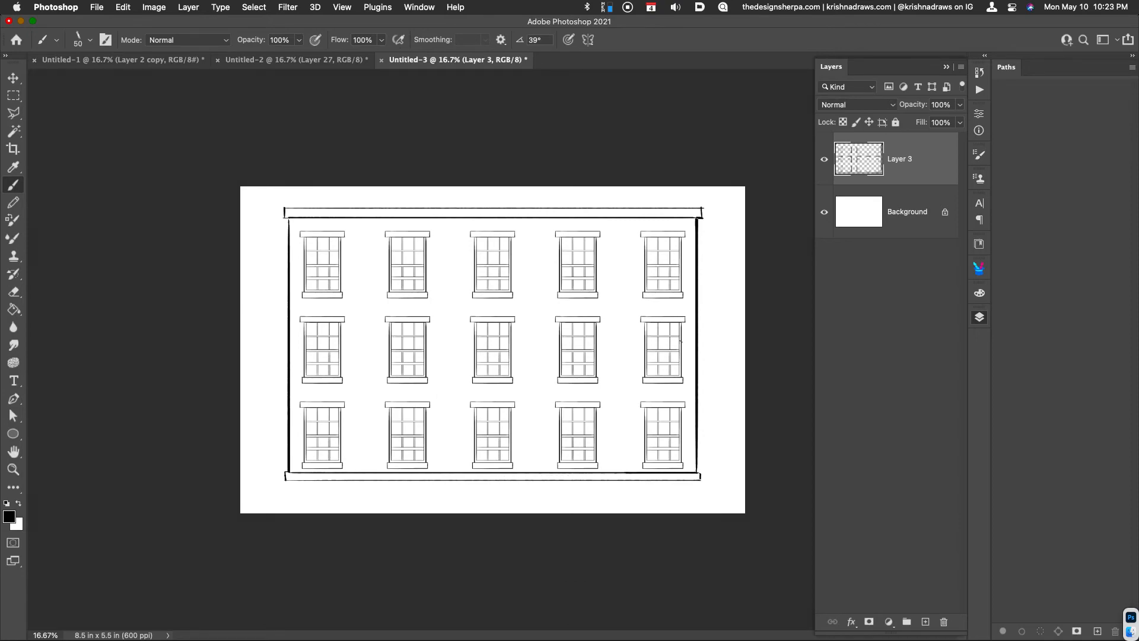